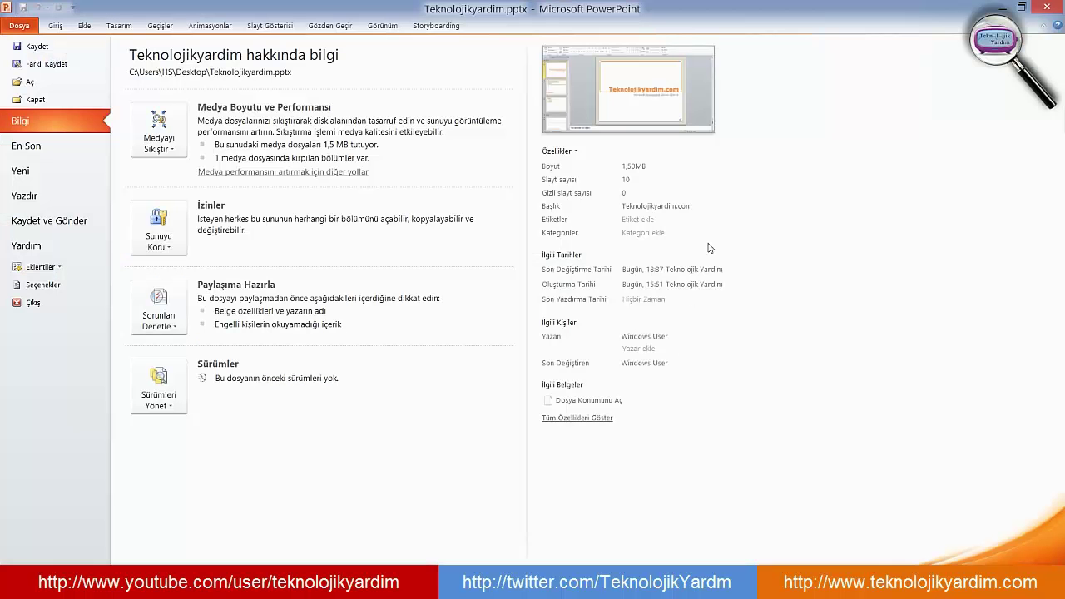
{"action": "left_click", "coordinate": [55, 26]}
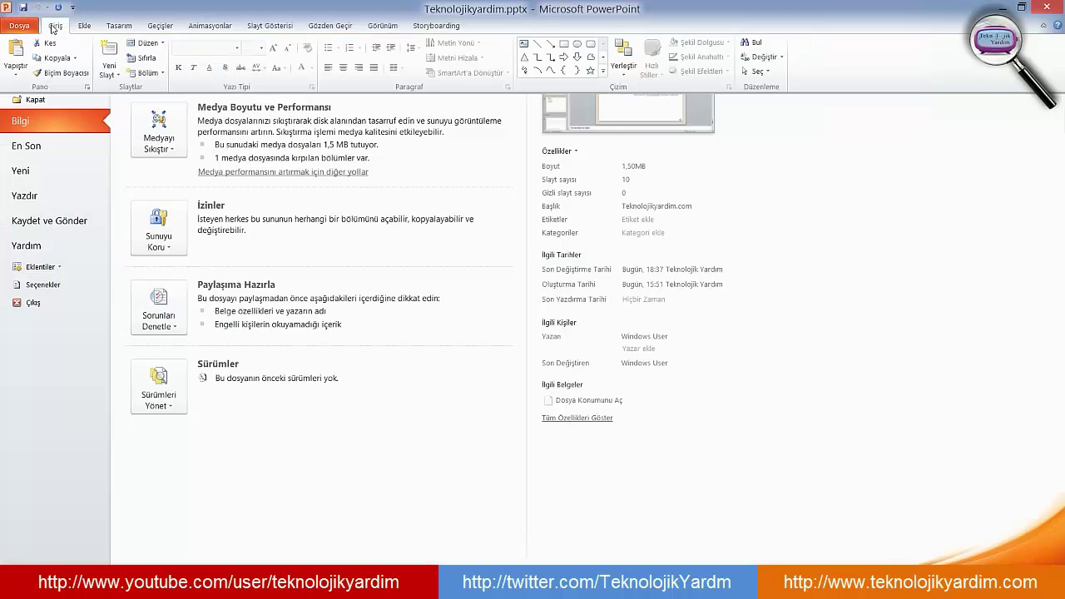
{"action": "left_click", "coordinate": [94, 308]}
{"action": "scroll", "coordinate": [95, 361], "scroll_direction": "down", "scroll_amount": 3}
{"action": "scroll", "coordinate": [87, 379], "scroll_direction": "down", "scroll_amount": 2}
{"action": "scroll", "coordinate": [98, 305], "scroll_direction": "up", "scroll_amount": 5}
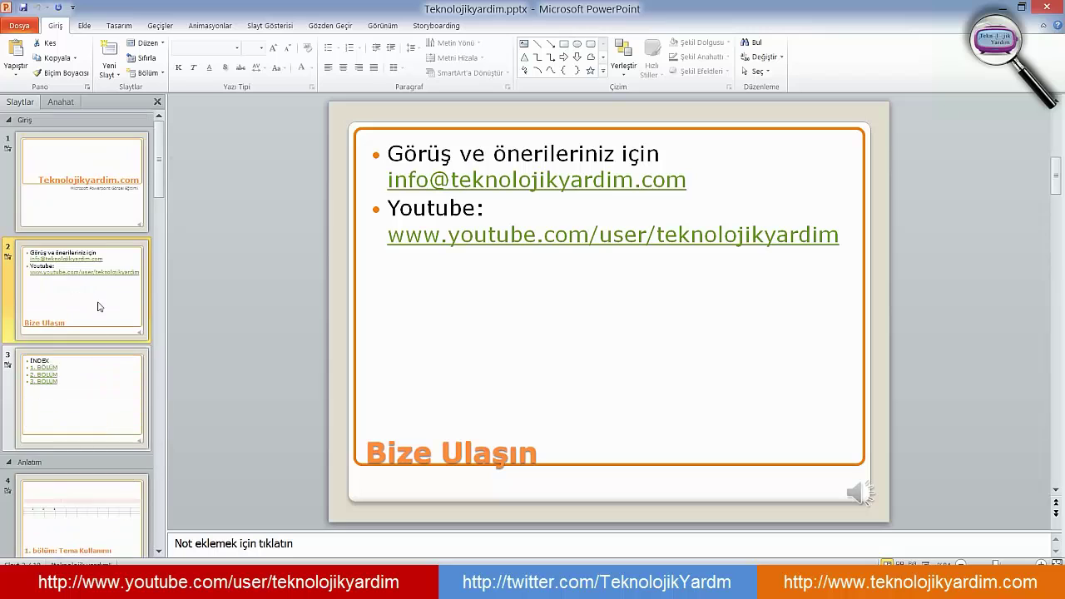
{"action": "scroll", "coordinate": [120, 306], "scroll_direction": "down", "scroll_amount": 5}
{"action": "scroll", "coordinate": [130, 412], "scroll_direction": "down", "scroll_amount": 2}
{"action": "scroll", "coordinate": [133, 391], "scroll_direction": "up", "scroll_amount": 2}
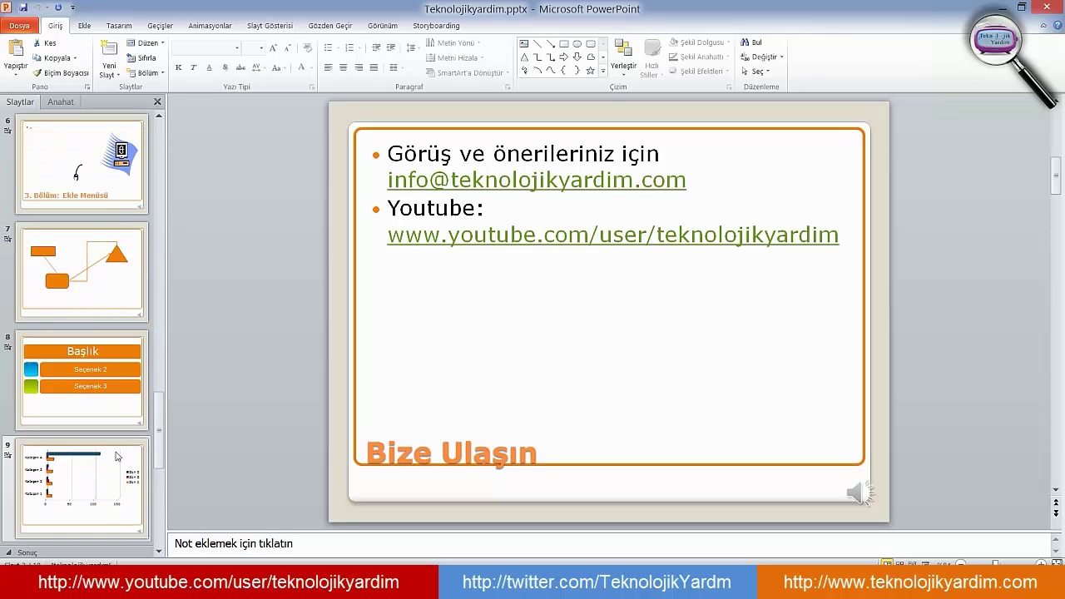
{"action": "scroll", "coordinate": [139, 378], "scroll_direction": "up", "scroll_amount": 3}
{"action": "scroll", "coordinate": [138, 379], "scroll_direction": "up", "scroll_amount": 3}
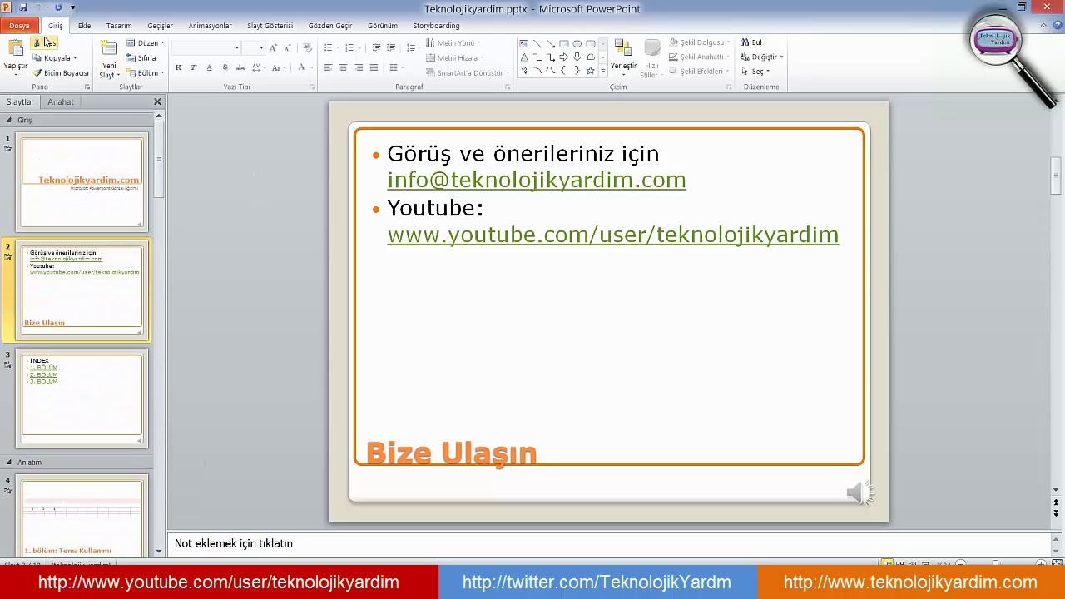
{"action": "left_click", "coordinate": [21, 26]}
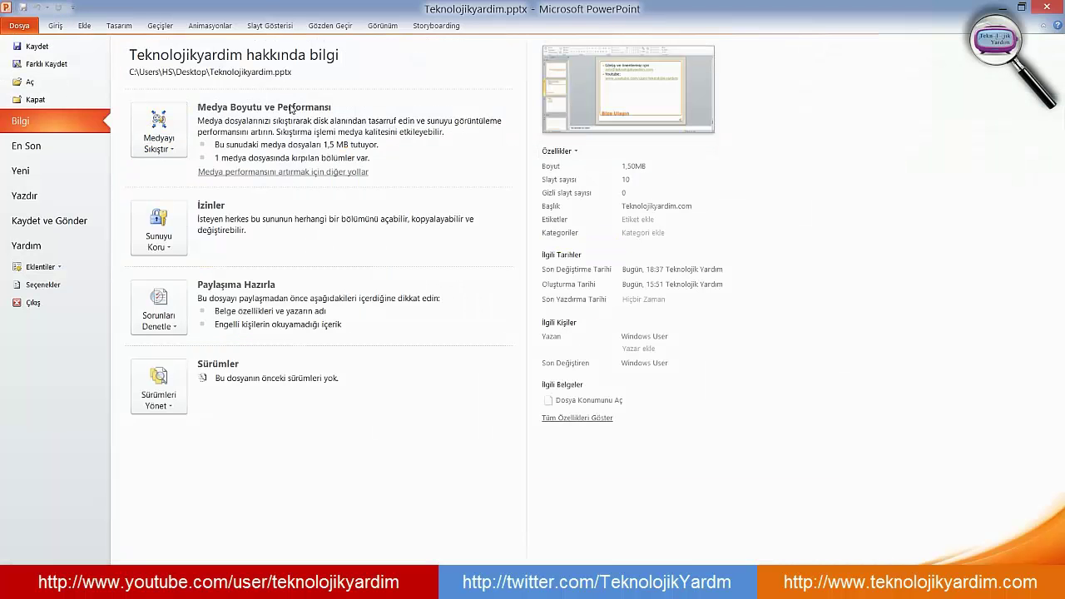
{"action": "left_click", "coordinate": [170, 140]}
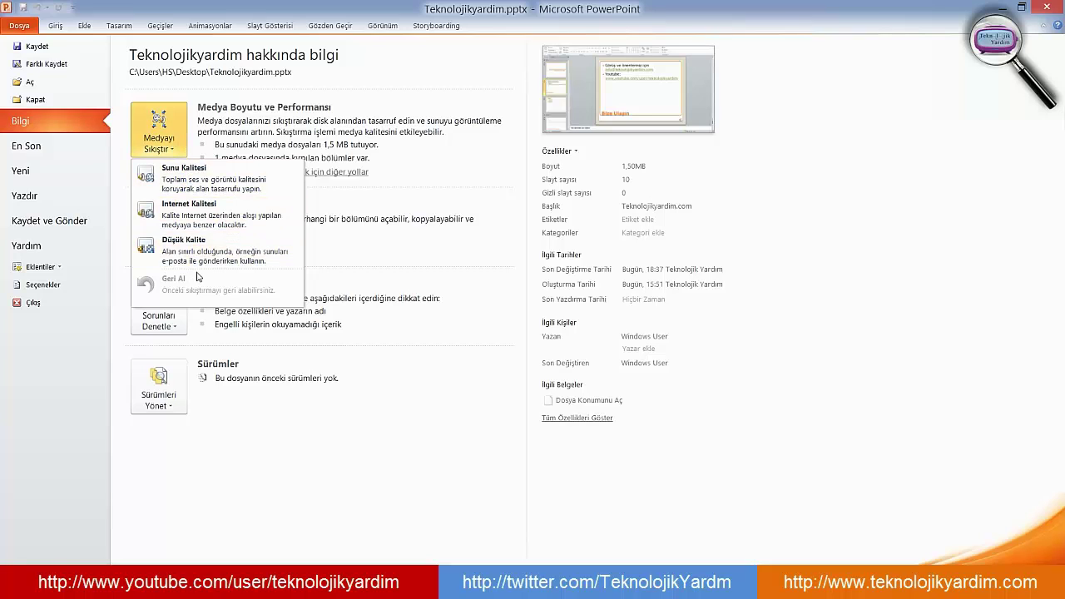
{"action": "left_click", "coordinate": [200, 255]}
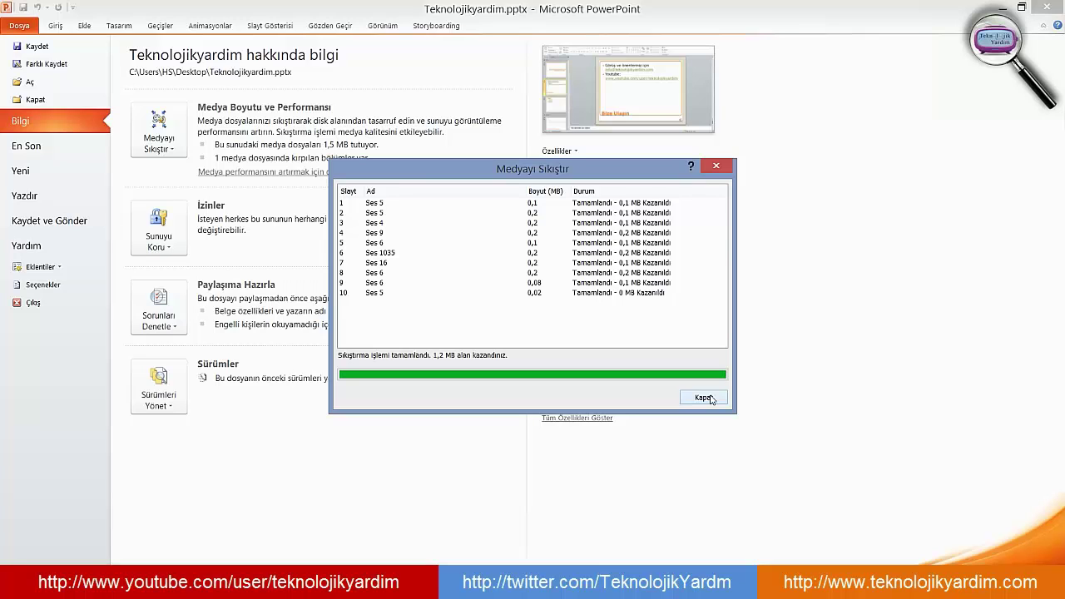
{"action": "left_click", "coordinate": [704, 398]}
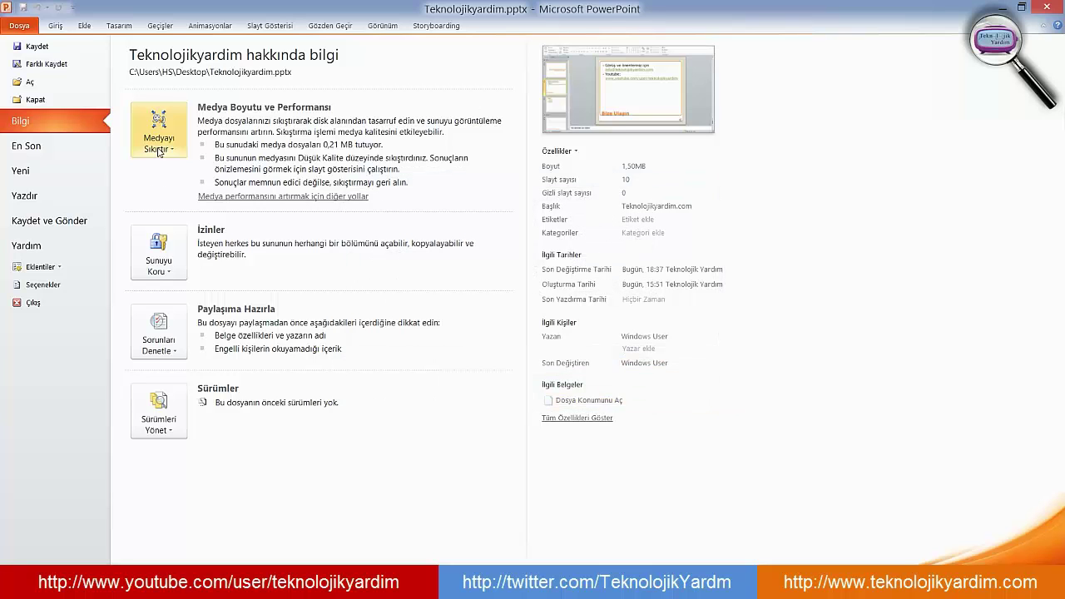
{"action": "left_click", "coordinate": [159, 150]}
Step: Undo the low-quality compression and recompress the media at Sunu Kalitesi (presentation quality)
{"action": "left_click", "coordinate": [203, 287]}
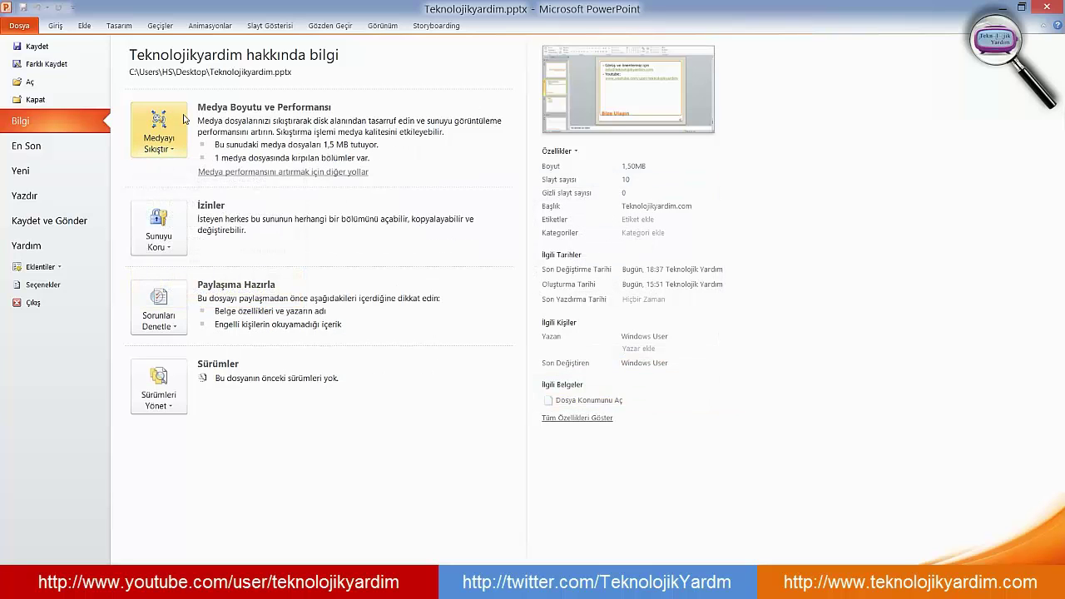
{"action": "left_click", "coordinate": [182, 123]}
{"action": "left_click", "coordinate": [208, 176]}
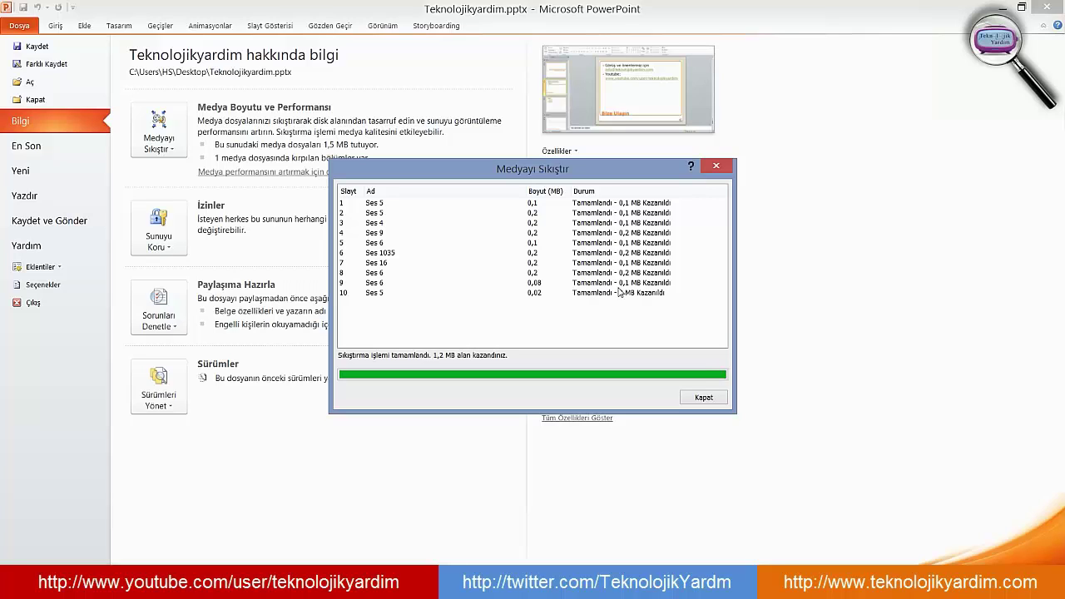
{"action": "left_click", "coordinate": [704, 398]}
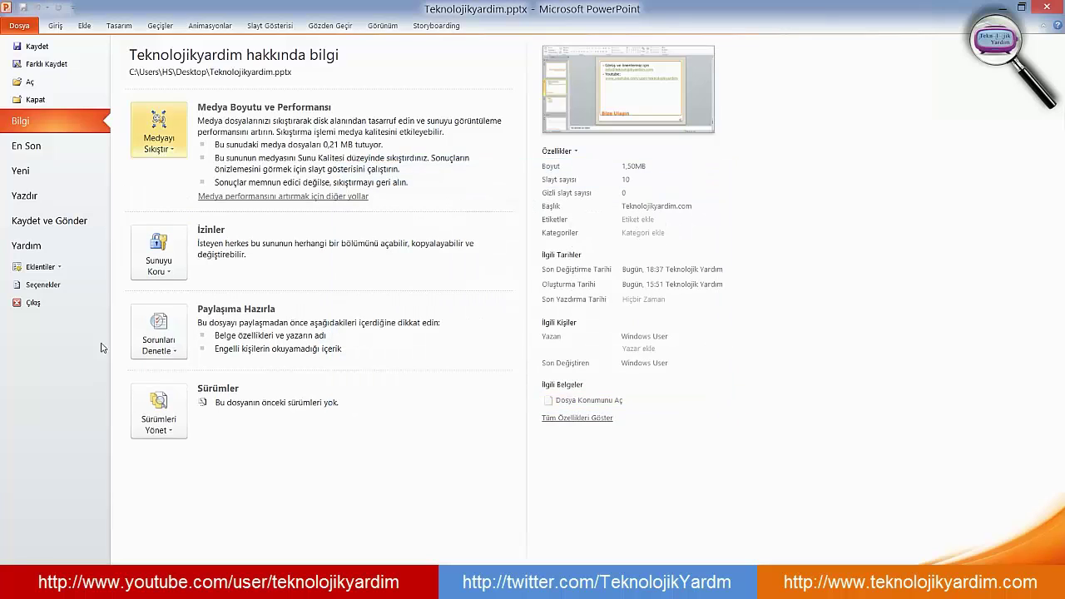
Step: Undo the presentation-quality compression, restoring the media to 1,5 MB, and return to the slide editor
{"action": "left_click", "coordinate": [158, 142]}
{"action": "left_click", "coordinate": [184, 298]}
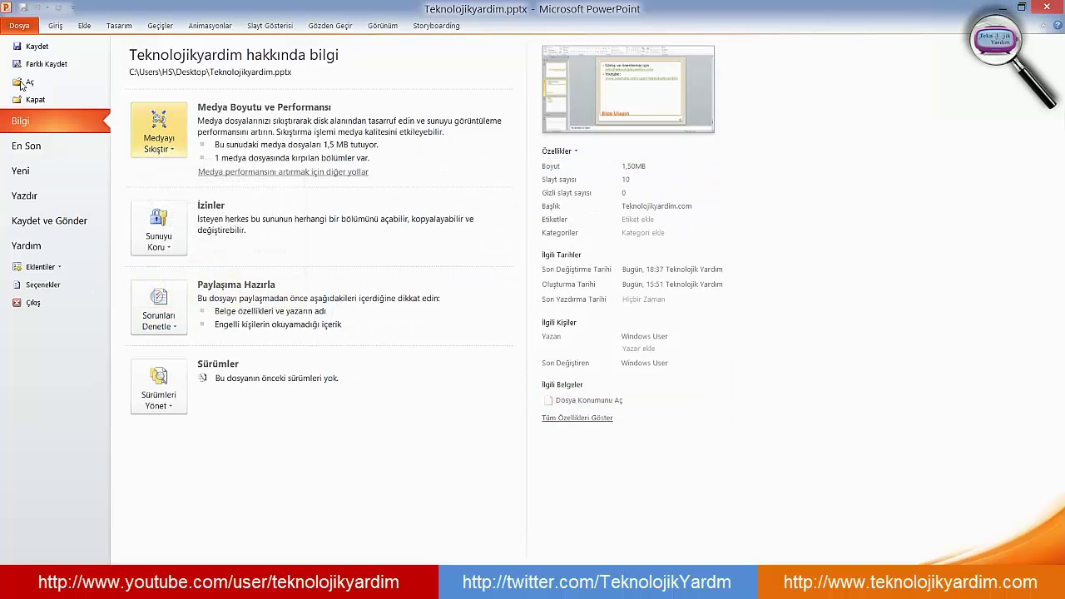
{"action": "left_click", "coordinate": [58, 27]}
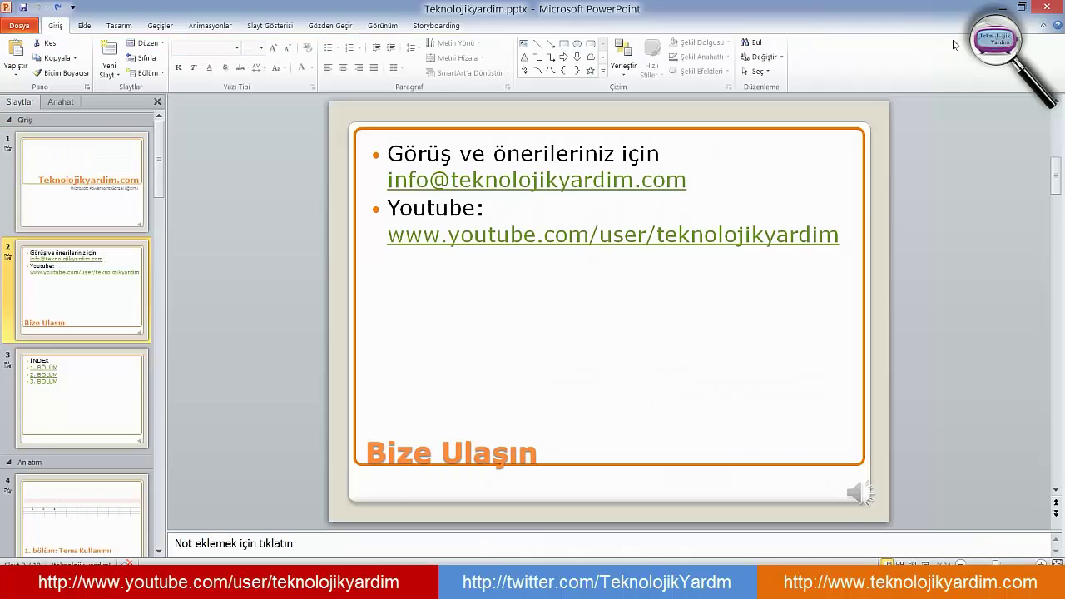
Step: Compress the audio at Sunu Kalitesi, reducing media from 1,5 MB to 0,21 MB
{"action": "left_click", "coordinate": [999, 8]}
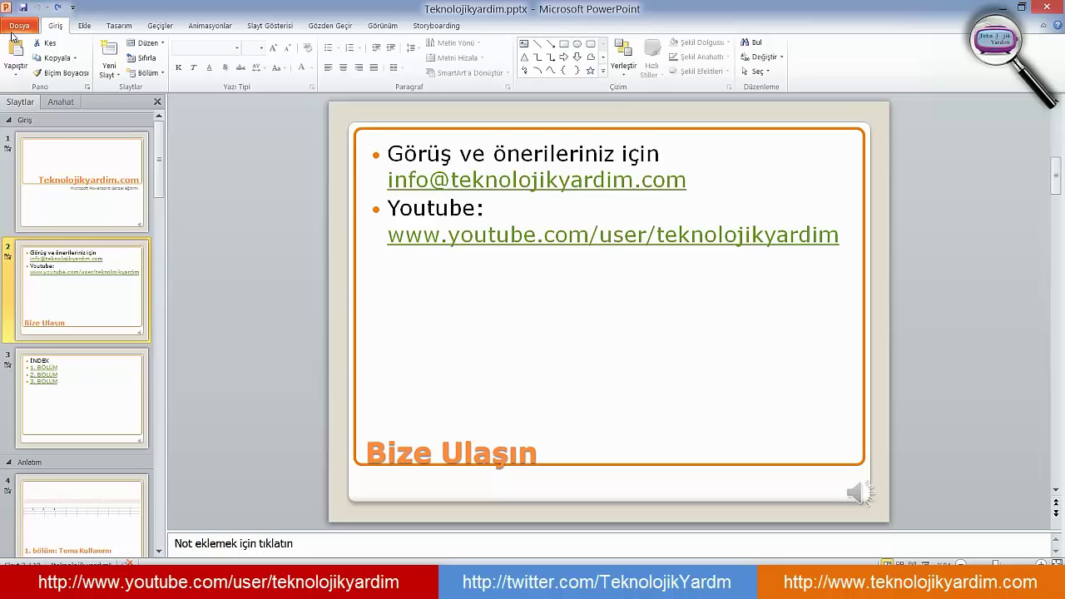
{"action": "left_click", "coordinate": [17, 25]}
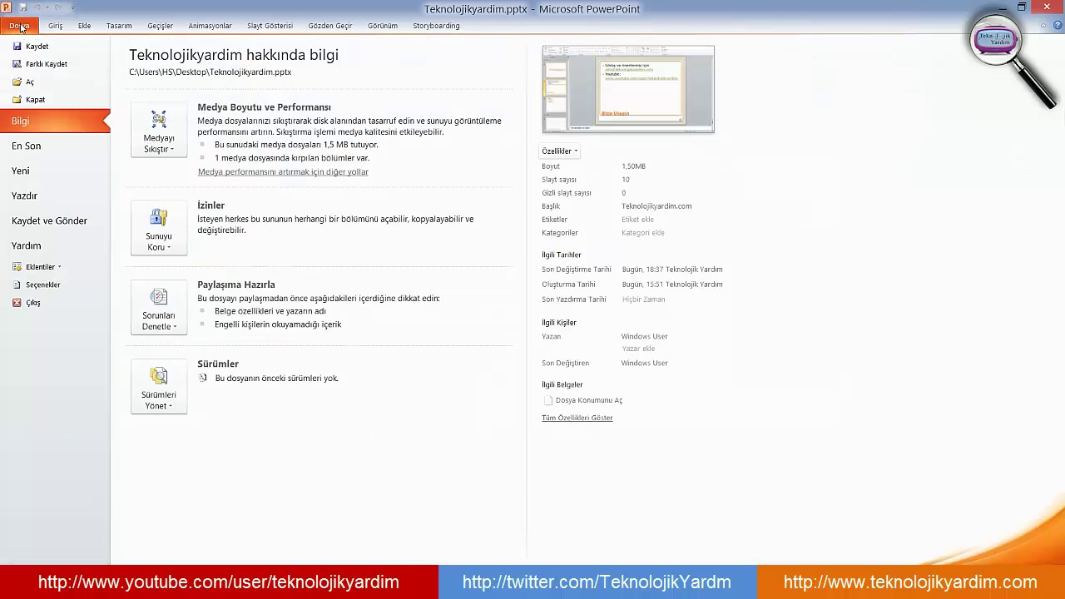
{"action": "left_click", "coordinate": [158, 133]}
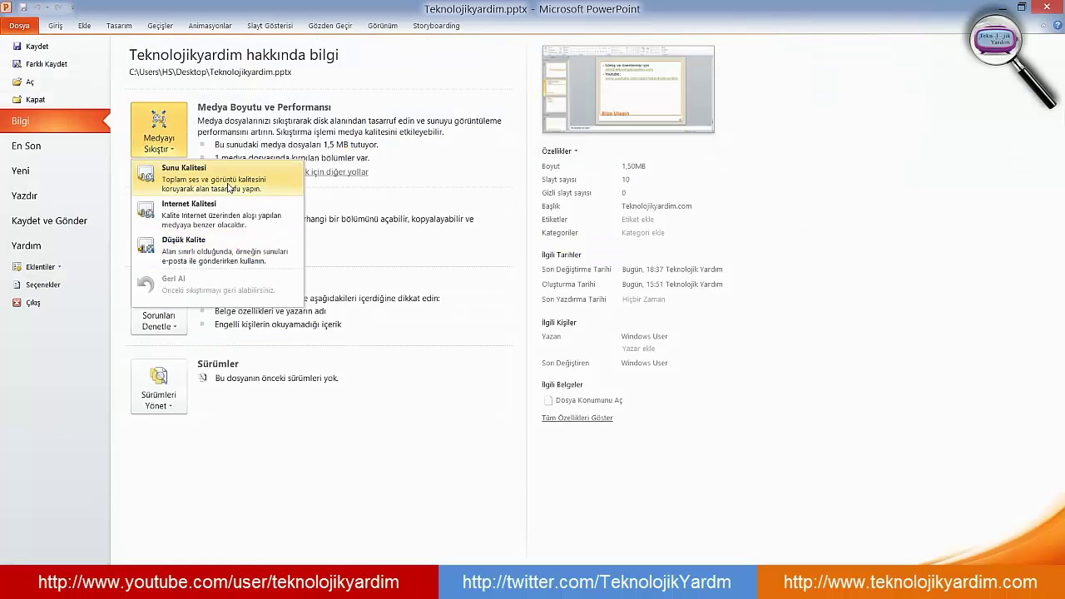
{"action": "left_click", "coordinate": [174, 177]}
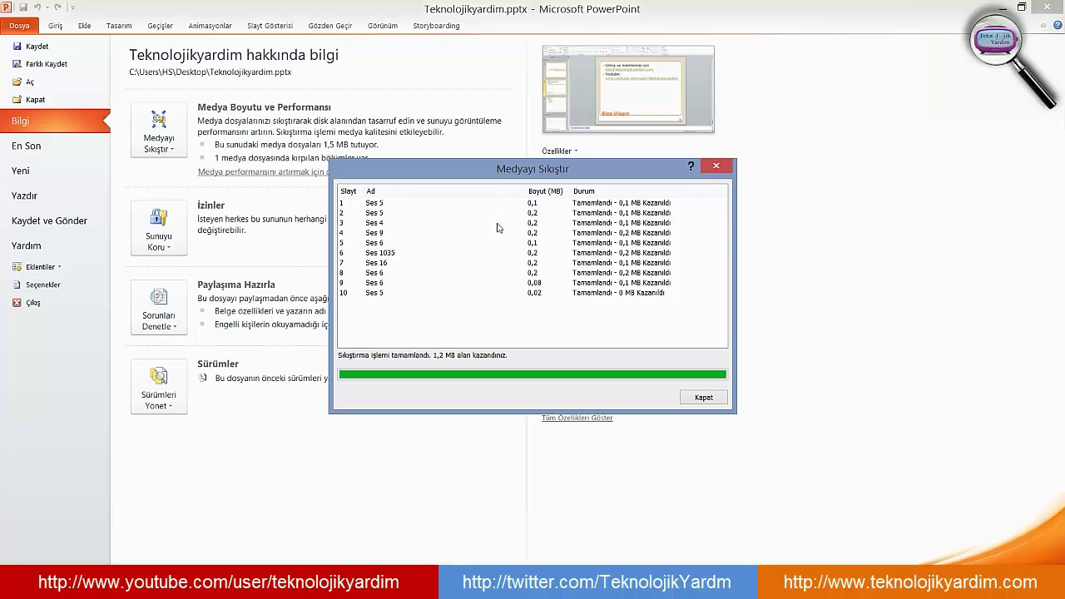
{"action": "left_click", "coordinate": [703, 398]}
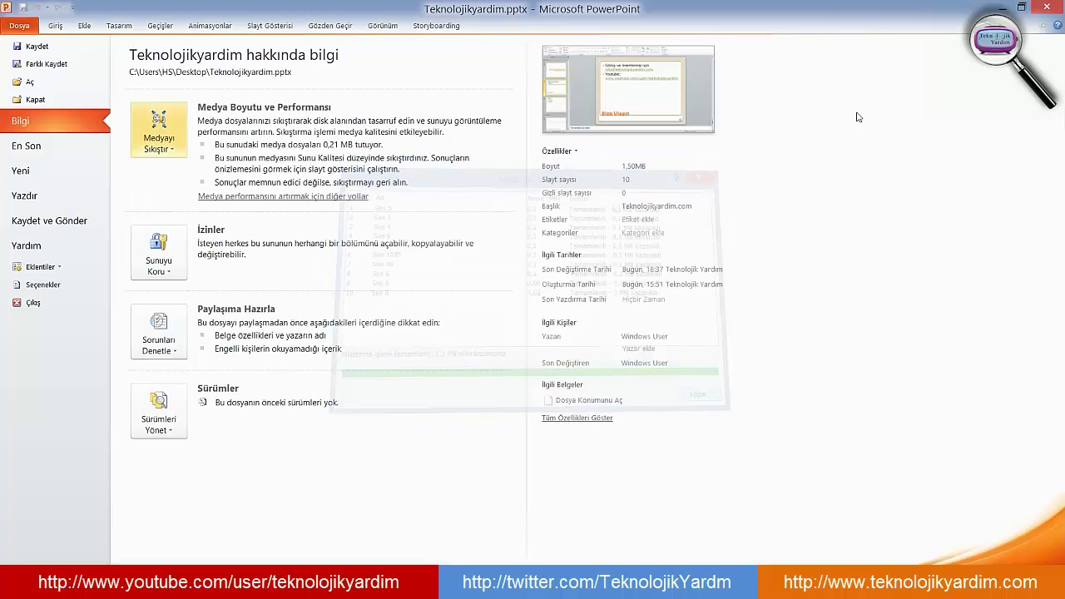
Step: Save a copy with Farklı Kaydet to Masaüstü as Teknolojikyardim2.pptx
{"action": "left_click", "coordinate": [46, 64]}
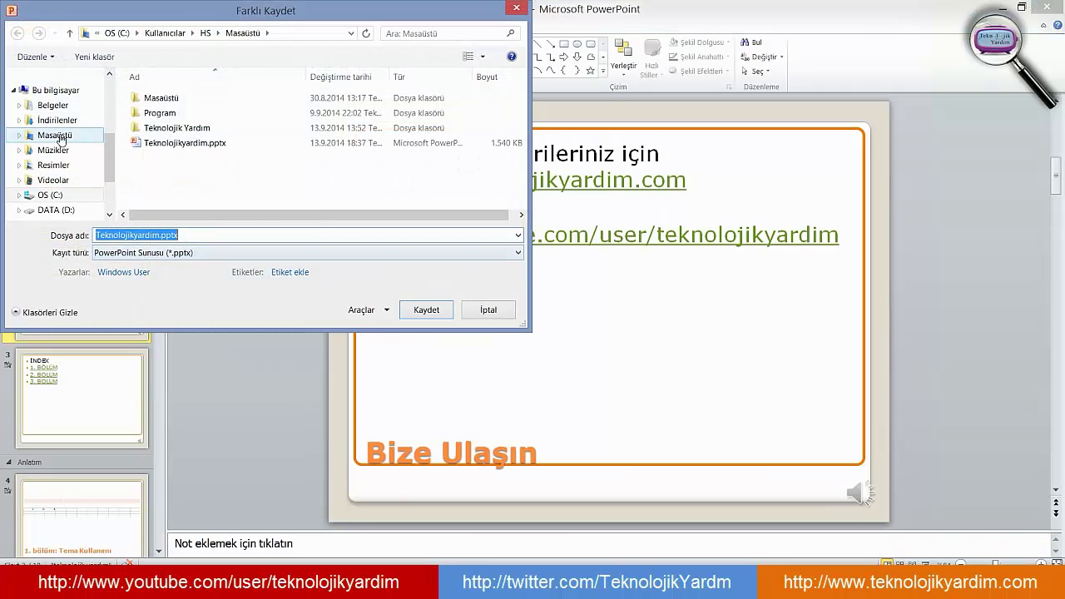
{"action": "scroll", "coordinate": [83, 131], "scroll_direction": "up", "scroll_amount": 3}
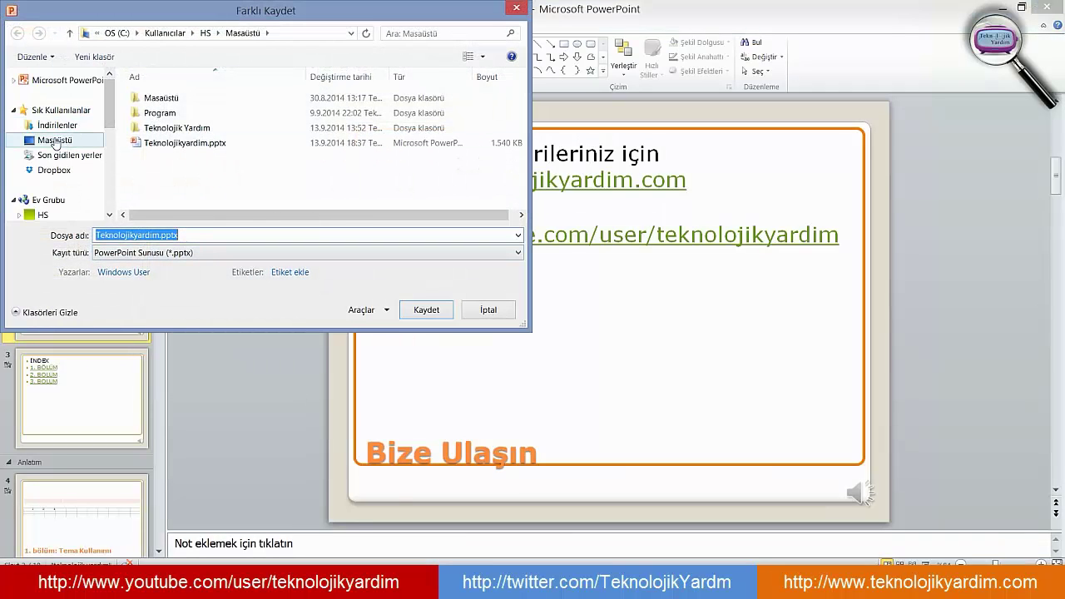
{"action": "left_click", "coordinate": [56, 140]}
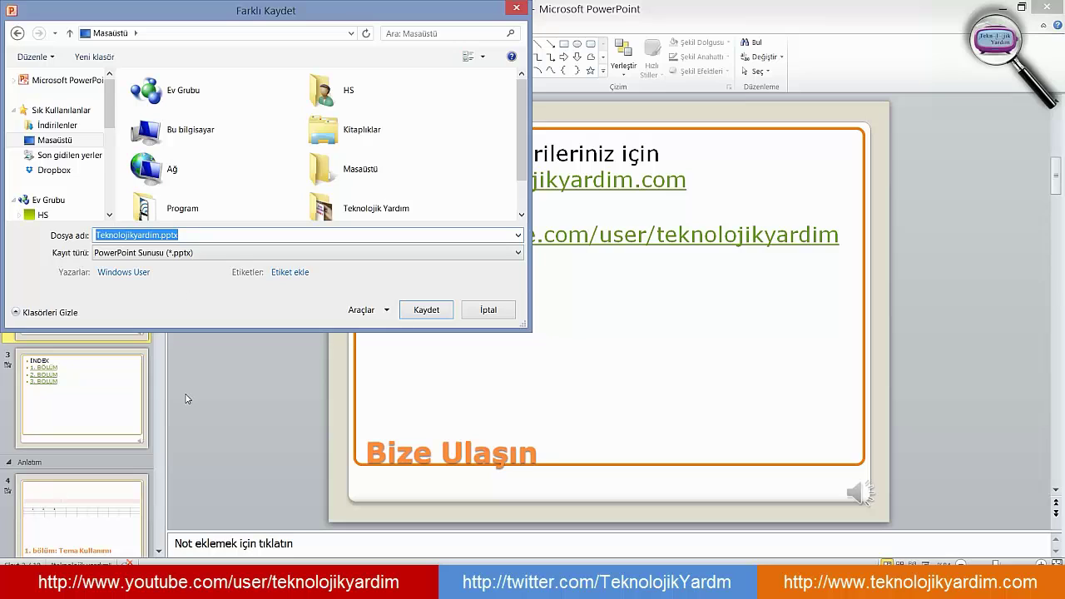
{"action": "key", "text": "Right"}
{"action": "key", "text": "Left"}
{"action": "key", "text": "Left"}
{"action": "key", "text": "Left"}
{"action": "key", "text": "Left"}
{"action": "key", "text": "Left"}
{"action": "key", "text": "ctrl+a"}
{"action": "key", "text": "Return"}
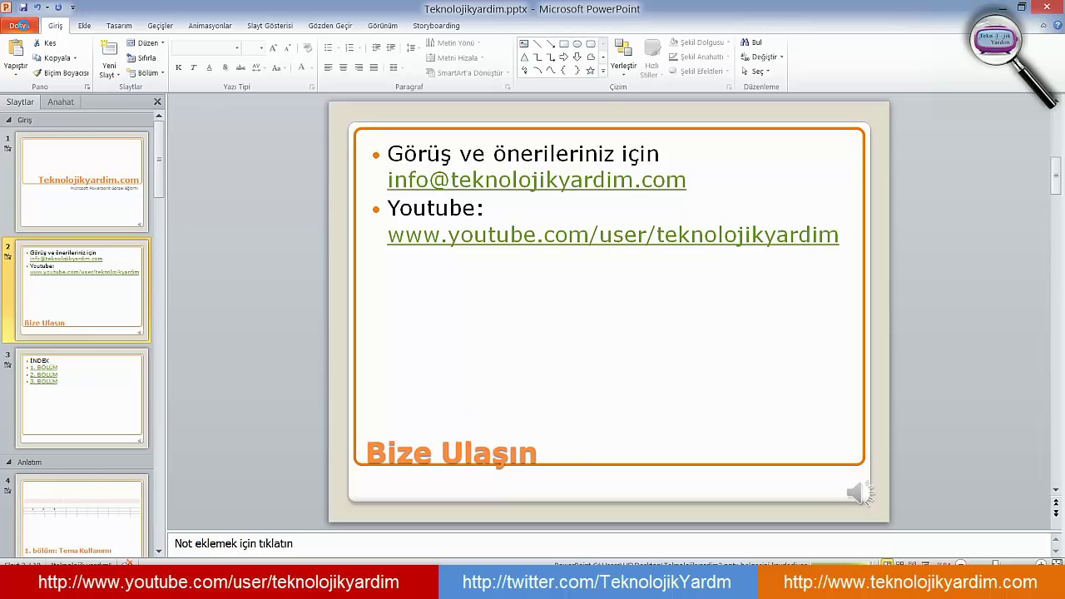
Step: Check Teknolojikyardim2.pptx's properties on the desktop, confirming its 458 KB size
{"action": "left_click", "coordinate": [1002, 6]}
{"action": "right_click", "coordinate": [23, 330]}
{"action": "left_click", "coordinate": [58, 317]}
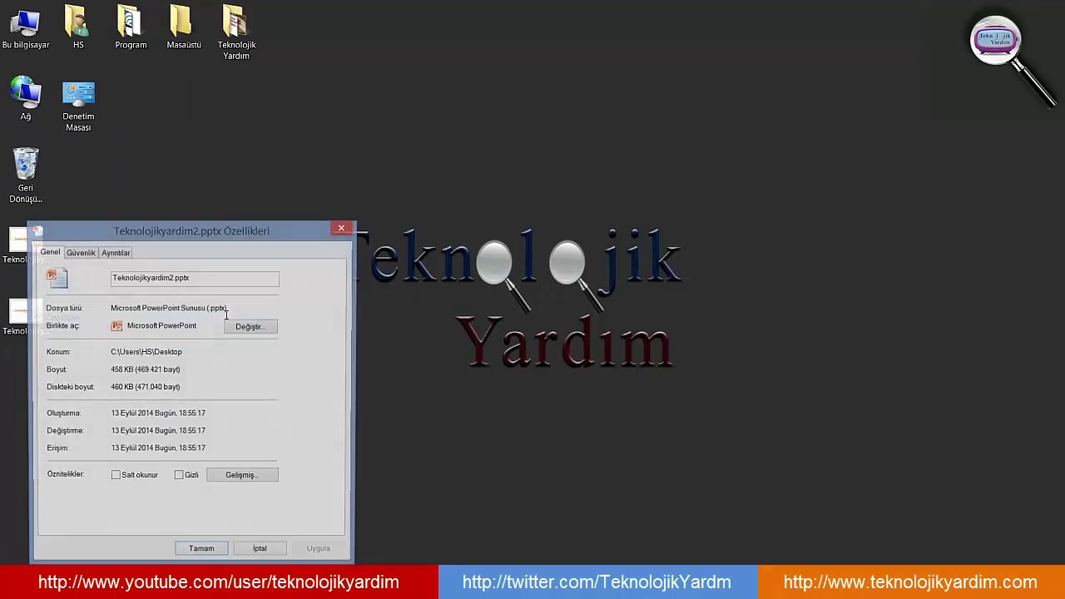
{"action": "double_click", "coordinate": [126, 371]}
{"action": "left_click", "coordinate": [265, 552]}
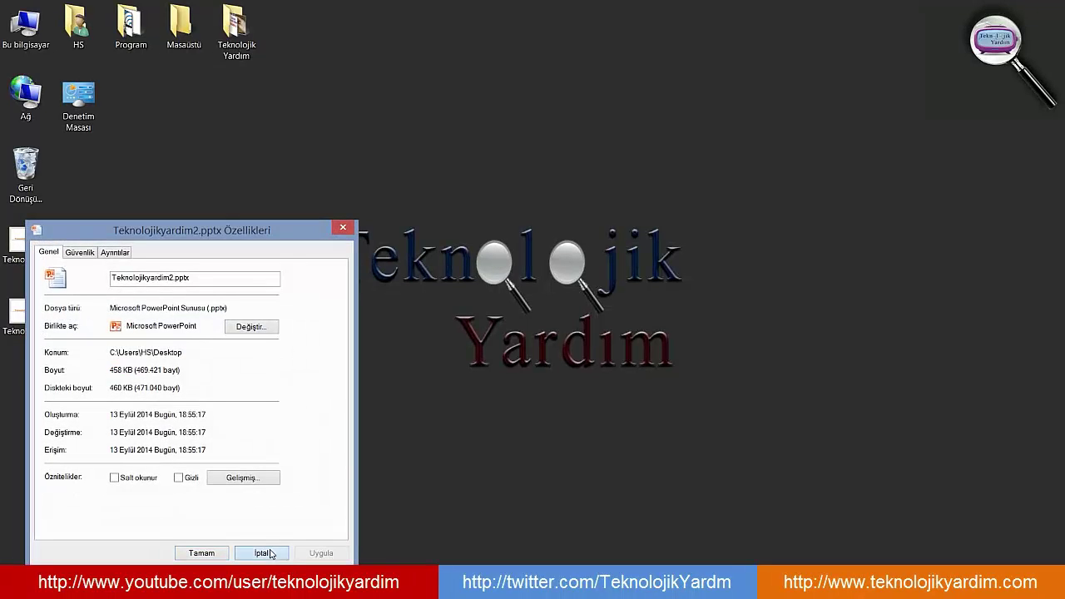
Step: Check the original Teknolojikyardim.pptx's properties, showing 1,50 MB for comparison
{"action": "right_click", "coordinate": [28, 246]}
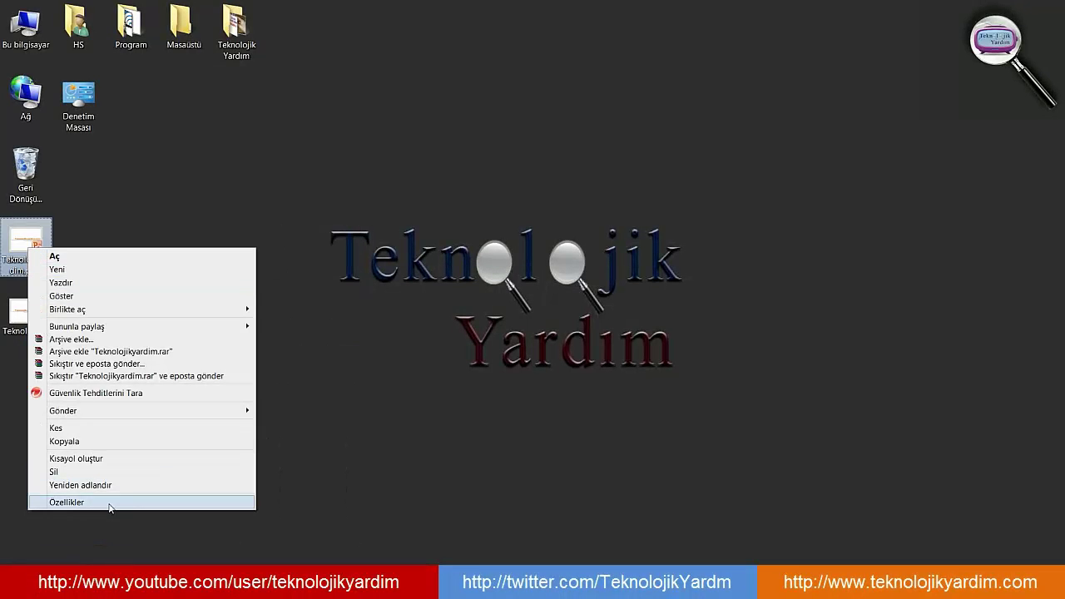
{"action": "left_click", "coordinate": [174, 498]}
{"action": "left_click", "coordinate": [262, 546]}
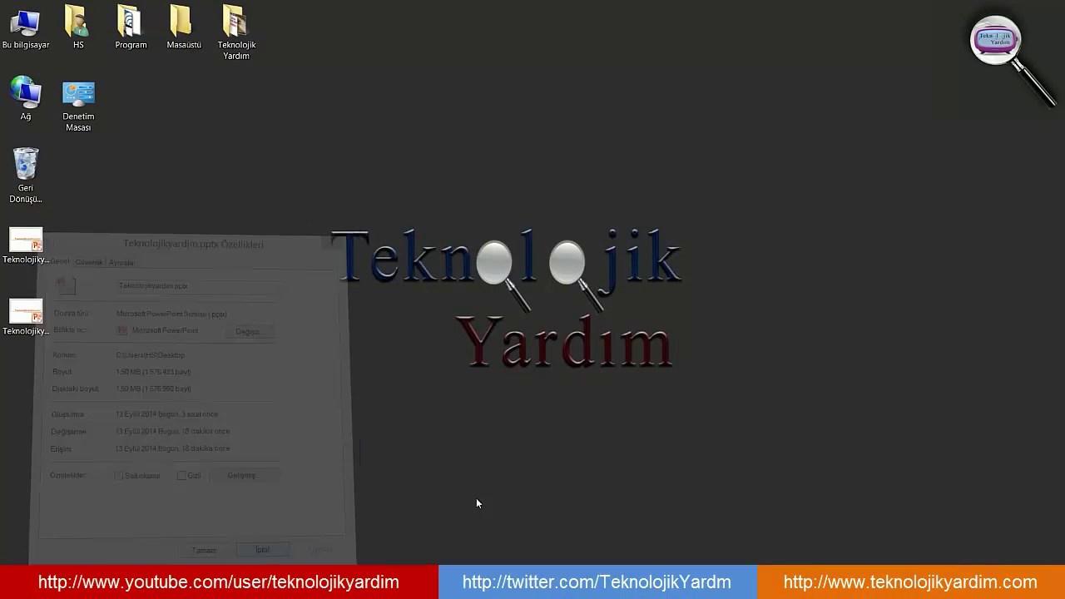